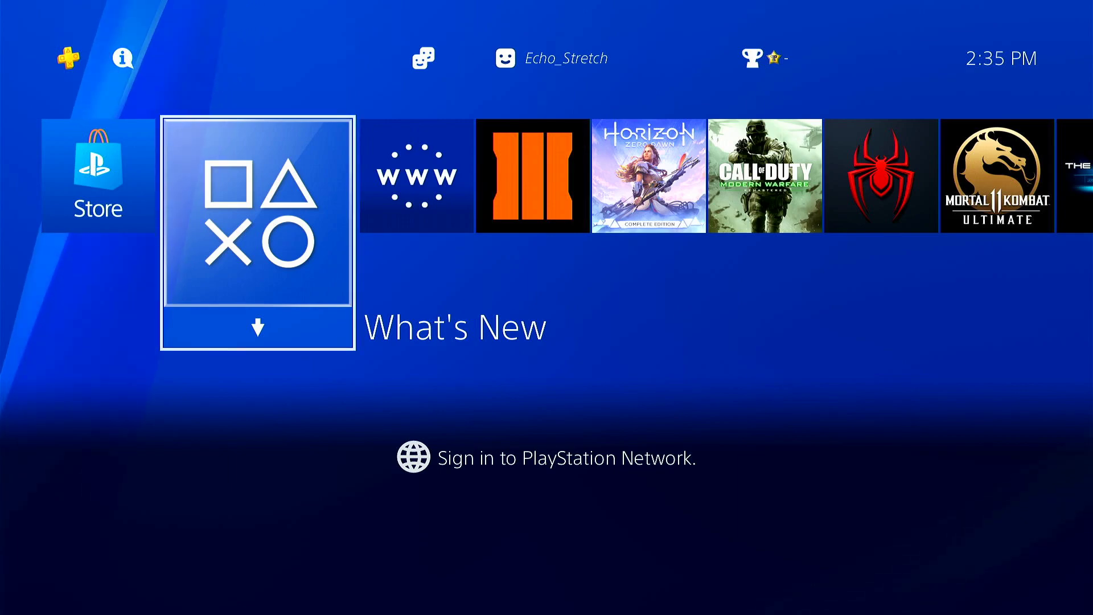
Step: Open the console's Settings and look through the entries toward the end of the list
key("Right")
key("Up")
key("Right")
key("Right")
key("Right")
key("Right")
key("Right")
key("Right")
key("Right")
key("Right")
key("Left")
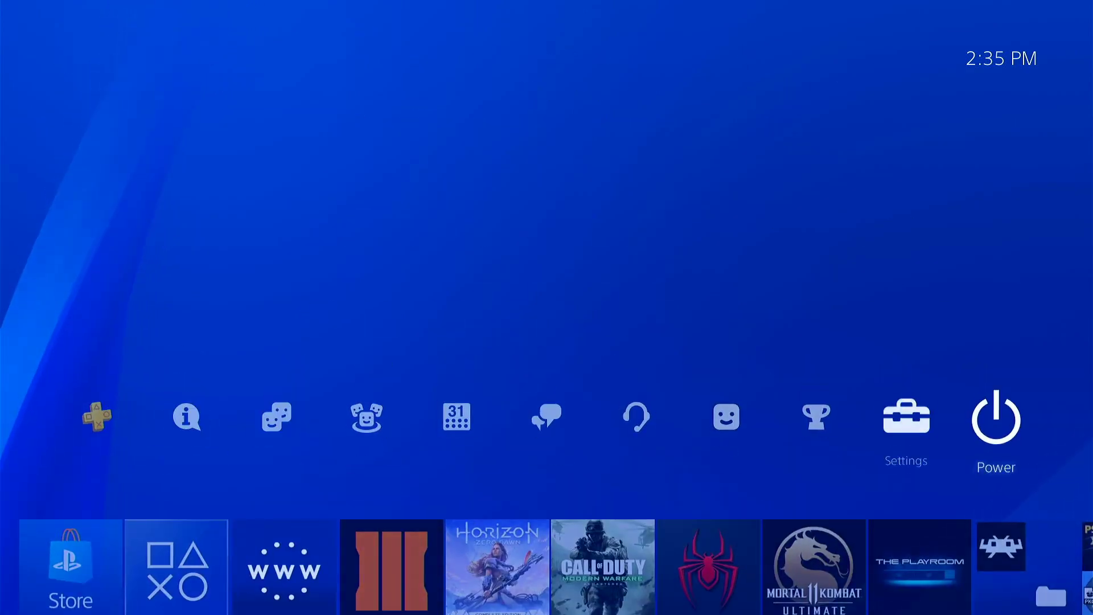
key("Return")
key("Down")
key("Down")
key("Down")
key("Down")
key("Down")
key("Down")
key("Down")
key("Down")
key("Down")
key("Down")
key("Down")
key("Down")
key("Down")
key("Down")
key("Down")
key("Down")
key("Down")
key("Down")
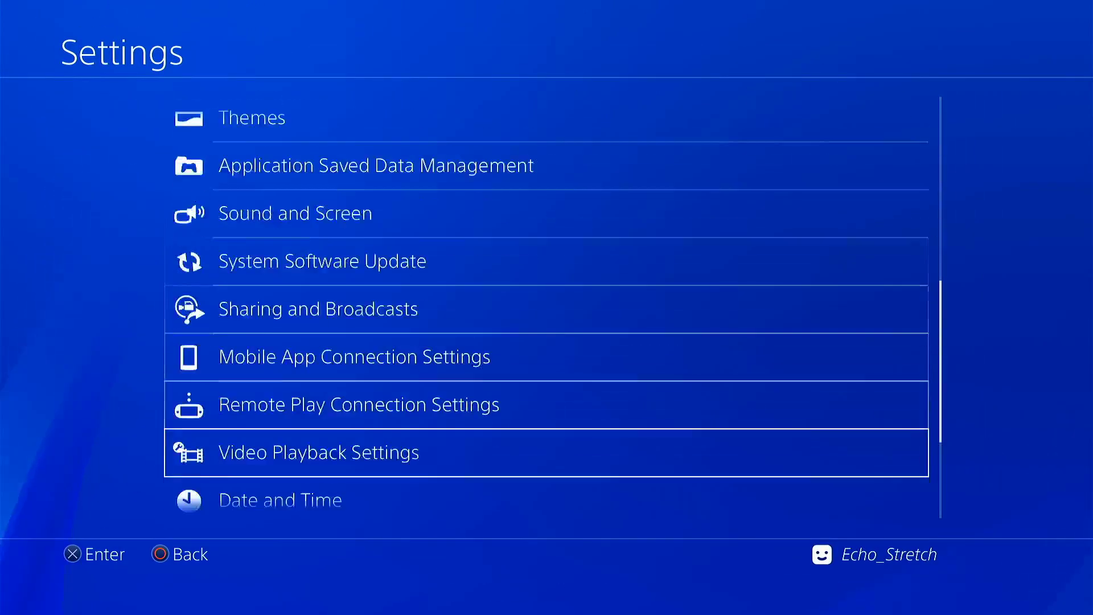
Step: Go back up the Settings list to view the Network options, and return to the home screen
key("Up")
key("Down")
key("Up")
key("Up")
key("Up")
key("Up")
key("Up")
key("Up")
key("Up")
key("Up")
key("Up")
key("Up")
key("Up")
key("Up")
key("Up")
key("Up")
key("Up")
key("Up")
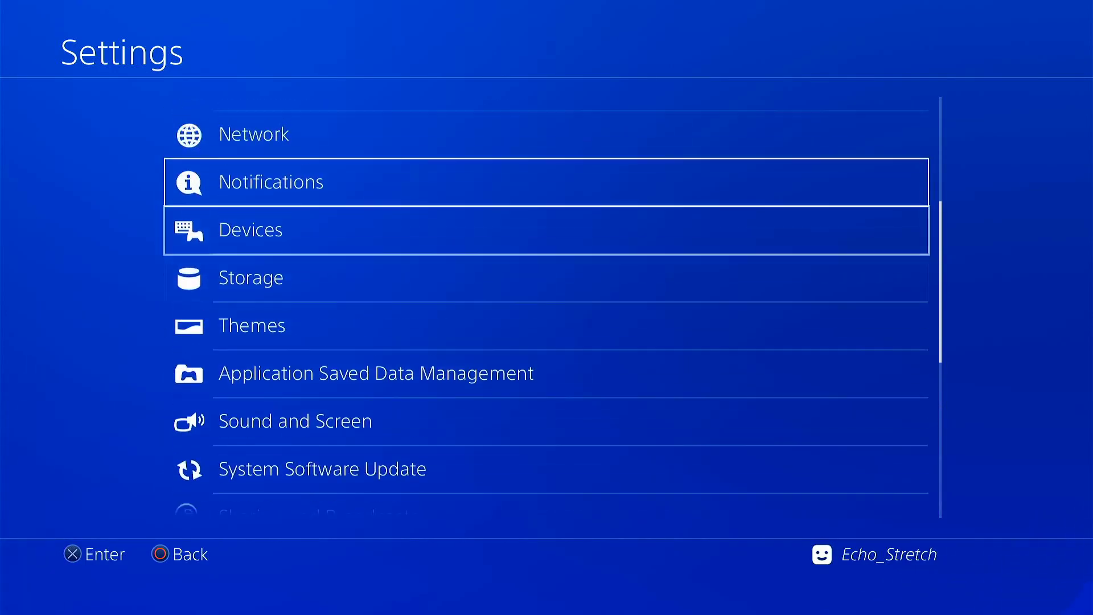
key("Return")
key("Return")
key("Escape")
key("Escape")
Step: Start the Internet Browser and delete all frequently used pages
key("Down")
key("Return")
key("Menu")
key("Down")
key("Down")
key("Down")
key("Down")
key("Down")
key("Down")
key("Return")
key("Menu")
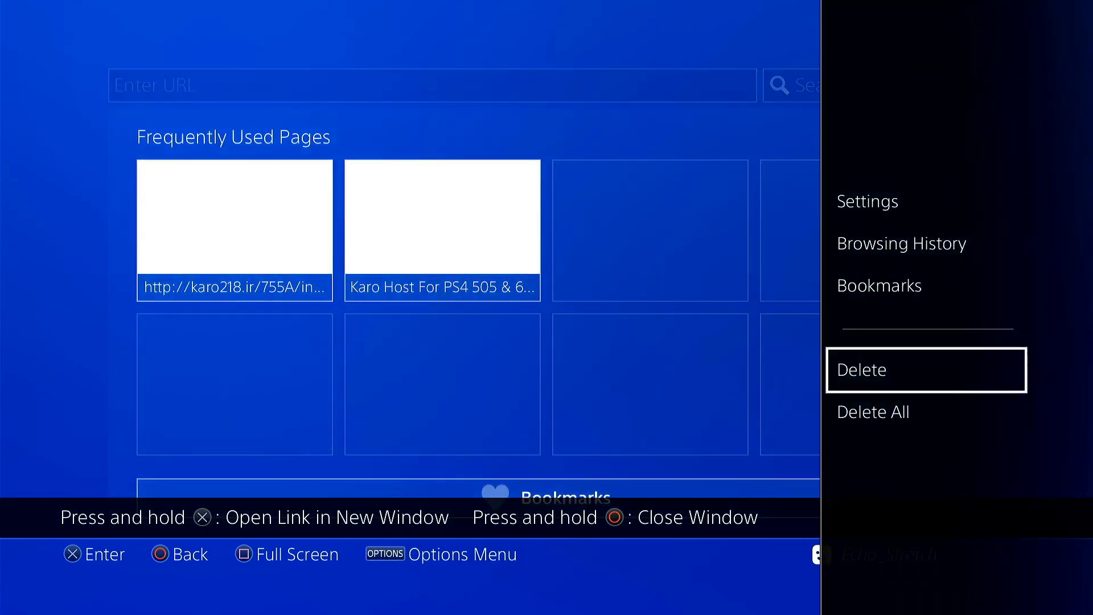
key("Down")
key("Return")
key("Return")
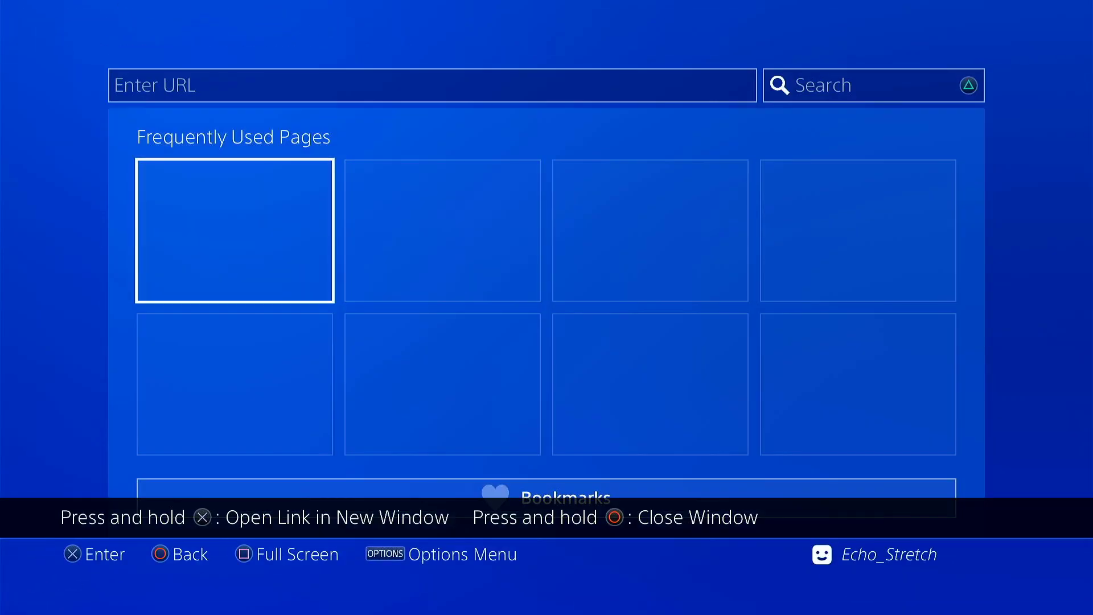
Step: Clear the entire browsing history of the Internet Browser and return to its start page
key("Menu")
key("Up")
key("Return")
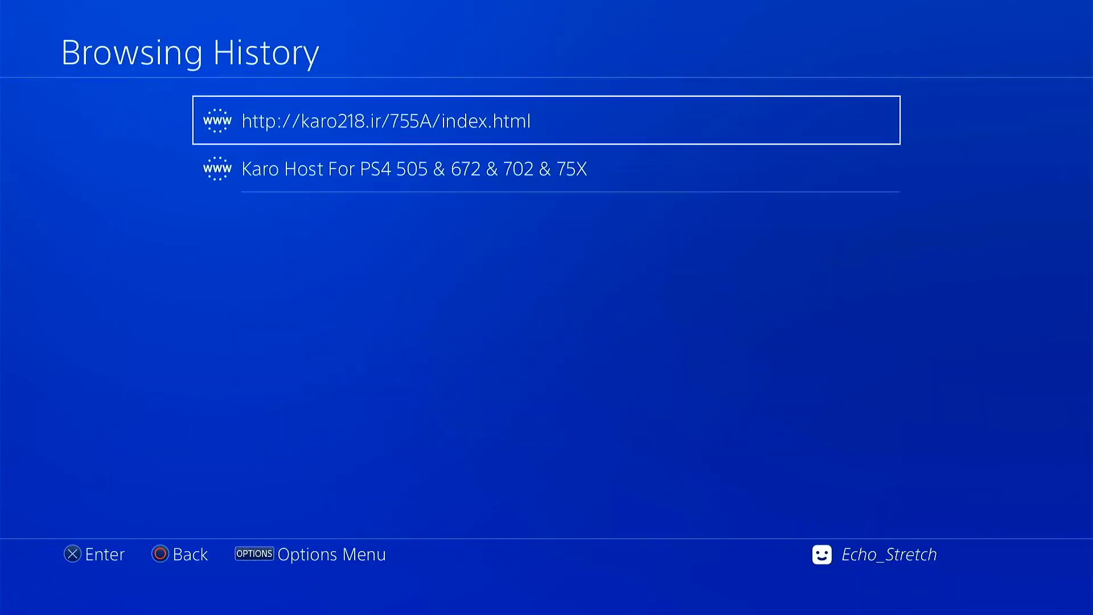
key("Menu")
key("Return")
key("Return")
key("Escape")
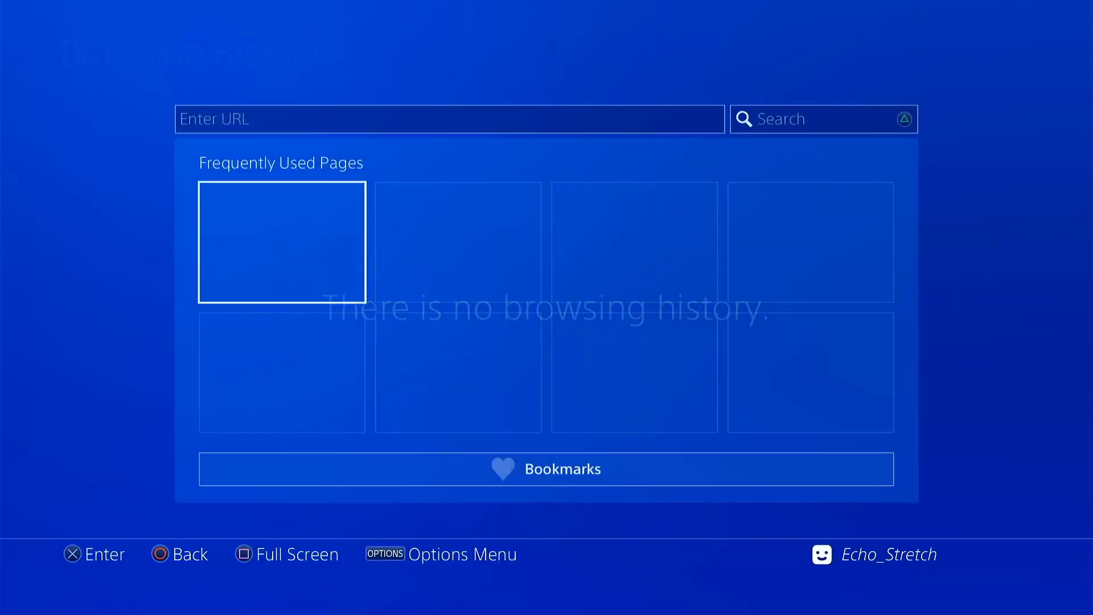
Step: Delete the cookies in the browser's settings
key("Menu")
key("Up")
key("Up")
key("Return")
key("Down")
key("Down")
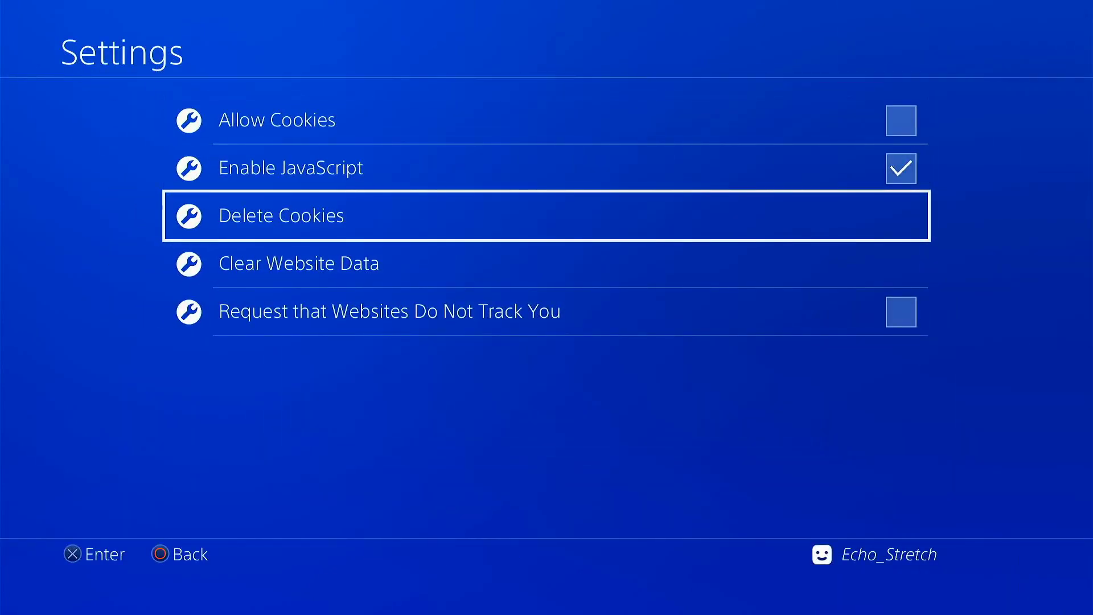
key("Return")
key("Return")
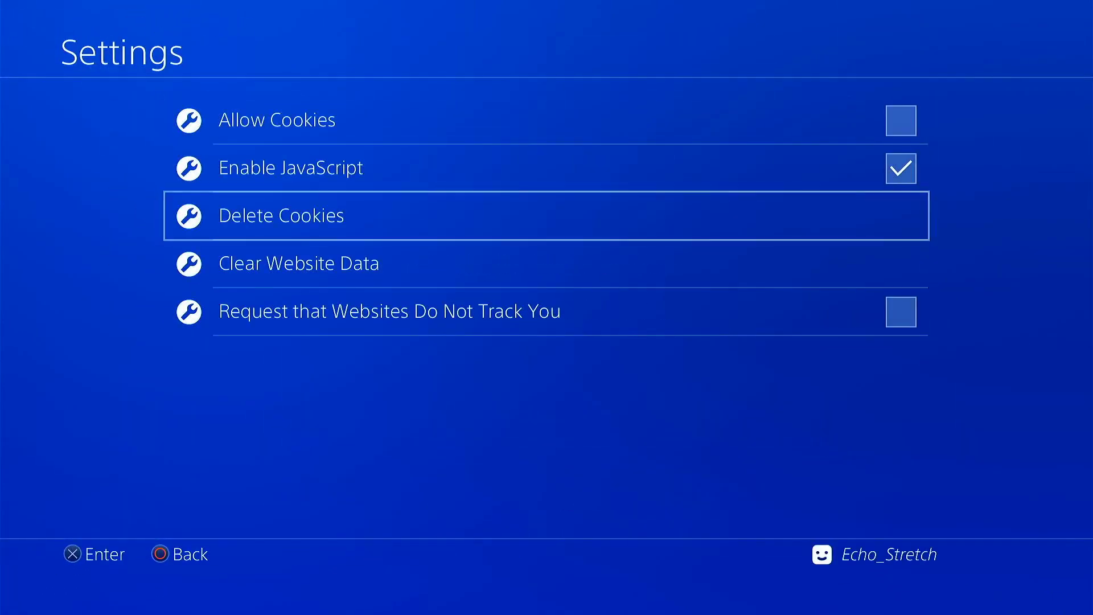
key("Return")
key("Return")
Step: Clear the website data and leave the browser's settings
key("Down")
key("Return")
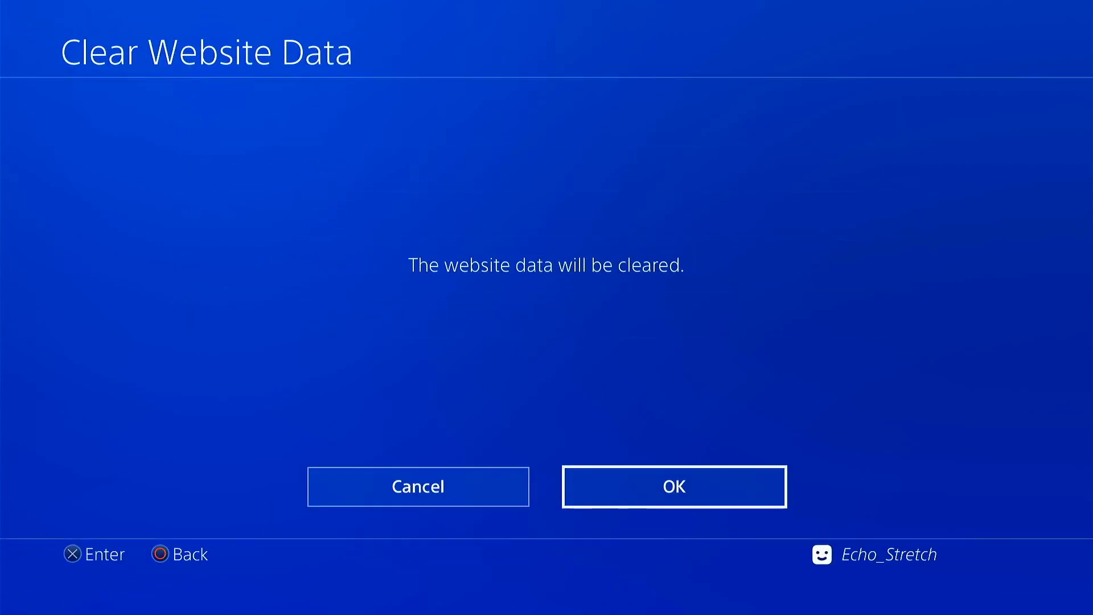
key("Return")
key("Return")
key("Return")
key("Escape")
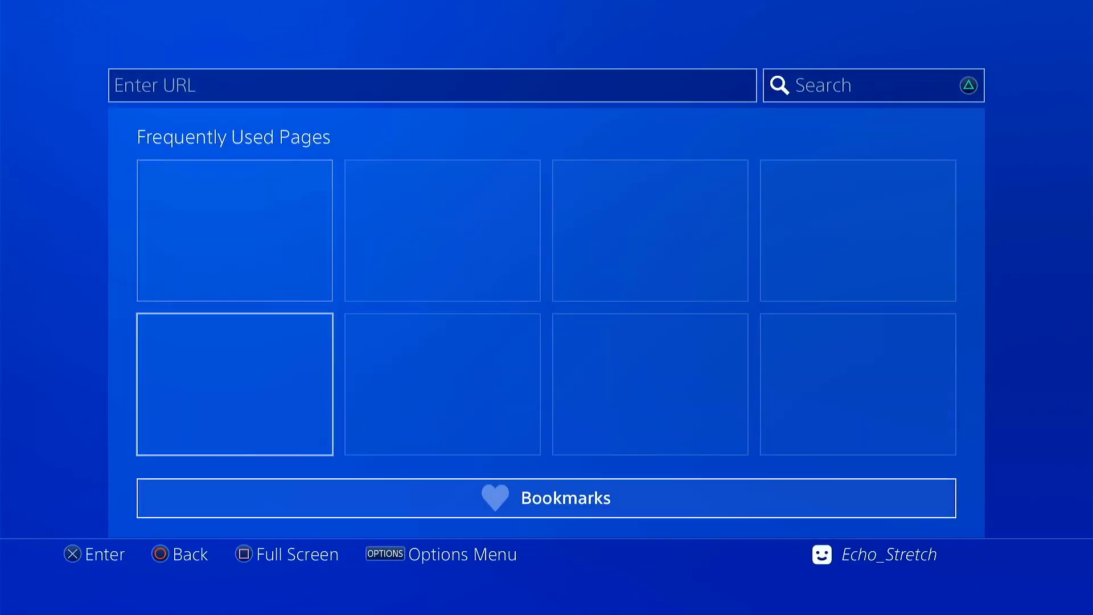
Step: Open the bookmark "Karo Host For PS4 505 & 672 & 702 & 75X" and load its 7.55A page
key("Down")
key("Return")
key("Down")
key("Down")
key("Down")
key("Down")
key("Down")
key("Down")
key("Down")
key("Down")
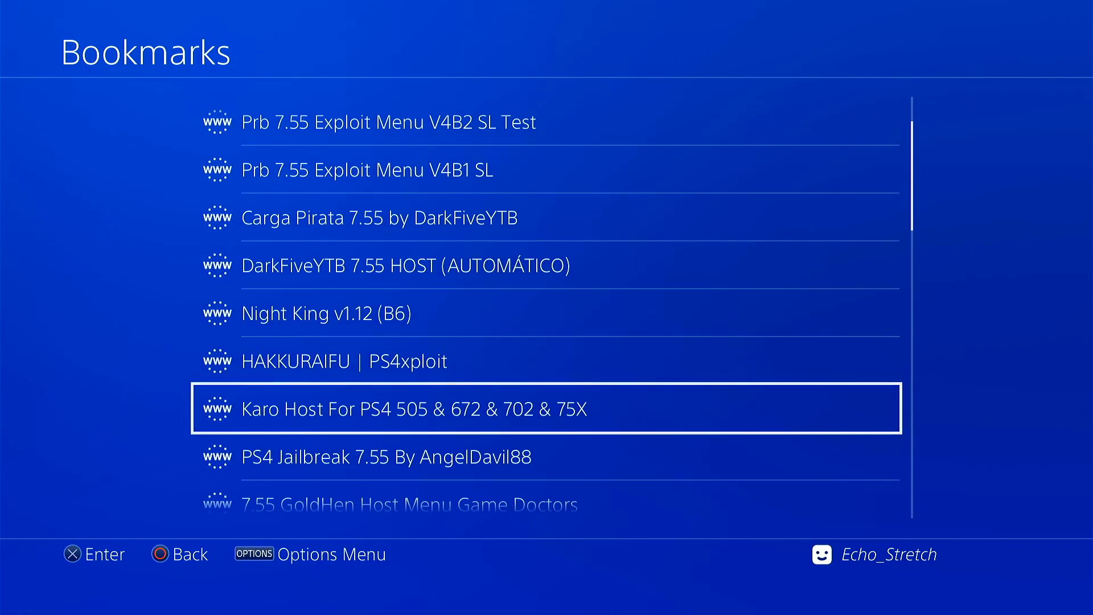
key("Return")
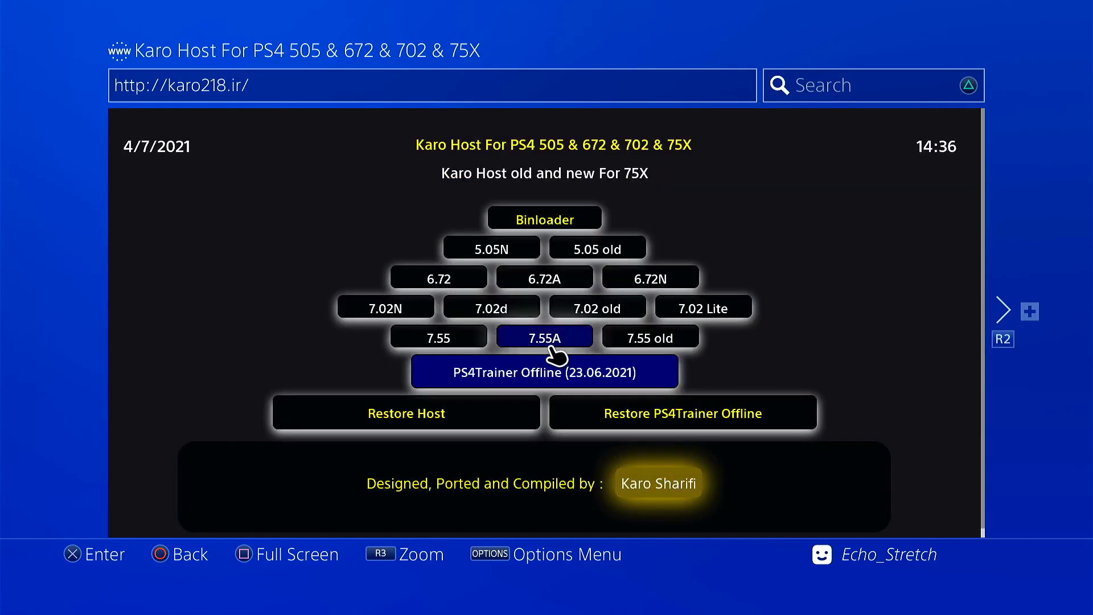
left_click(551, 348)
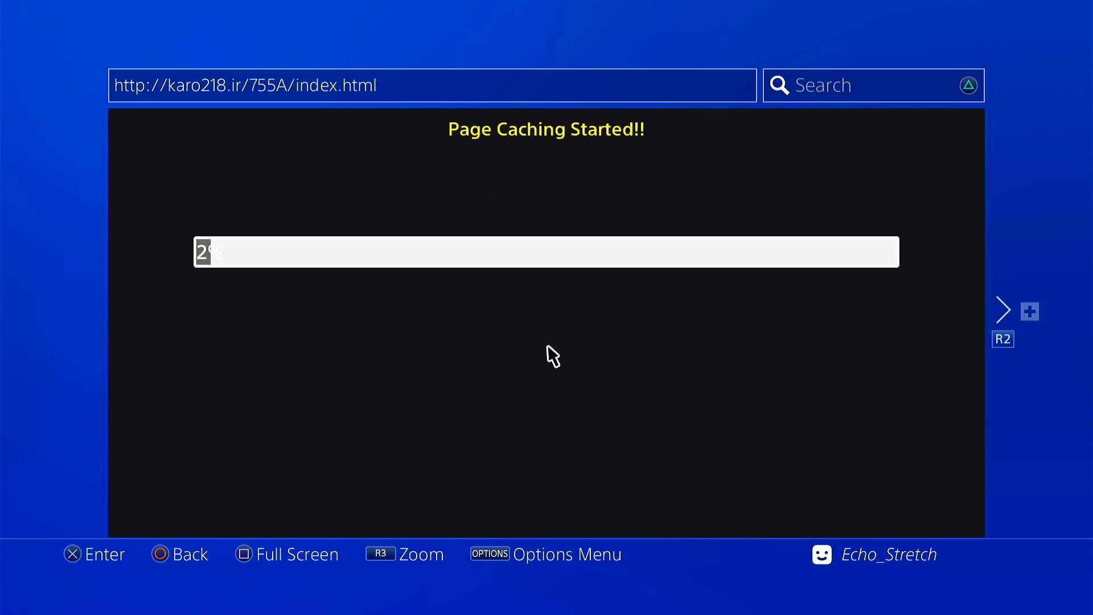
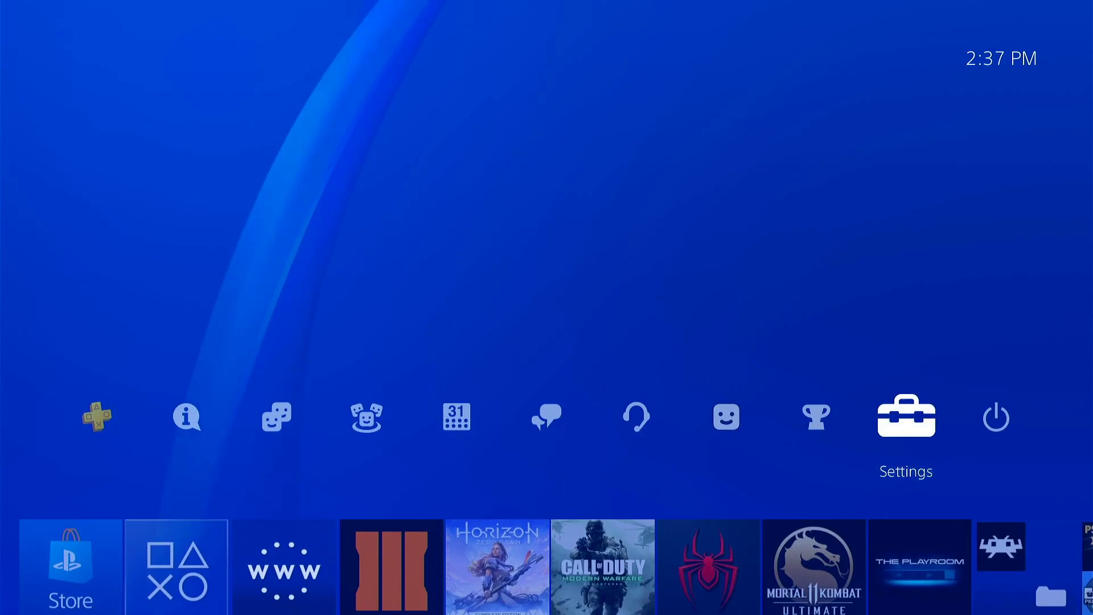
Step: View the Connect to the Internet option in the console's Network settings and return to the home screen
key("Return")
key("Down")
key("Down")
key("Down")
key("Return")
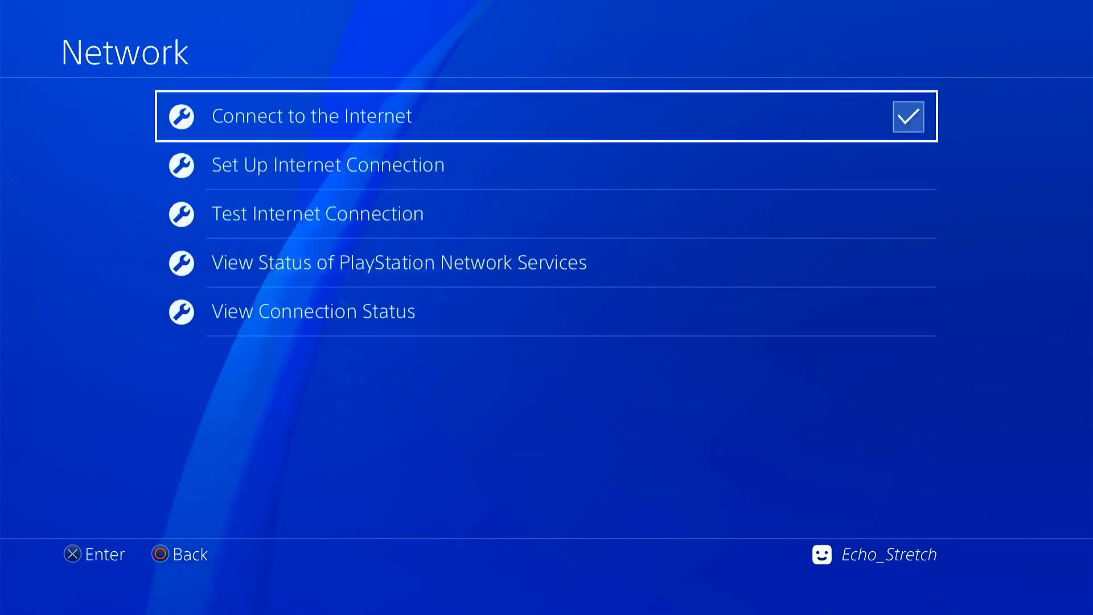
key("Escape")
key("Escape")
Step: Reopen the Internet Browser and load the Orbis Toolbox payload from the Karo Host 7.55A page
key("Down")
key("Return")
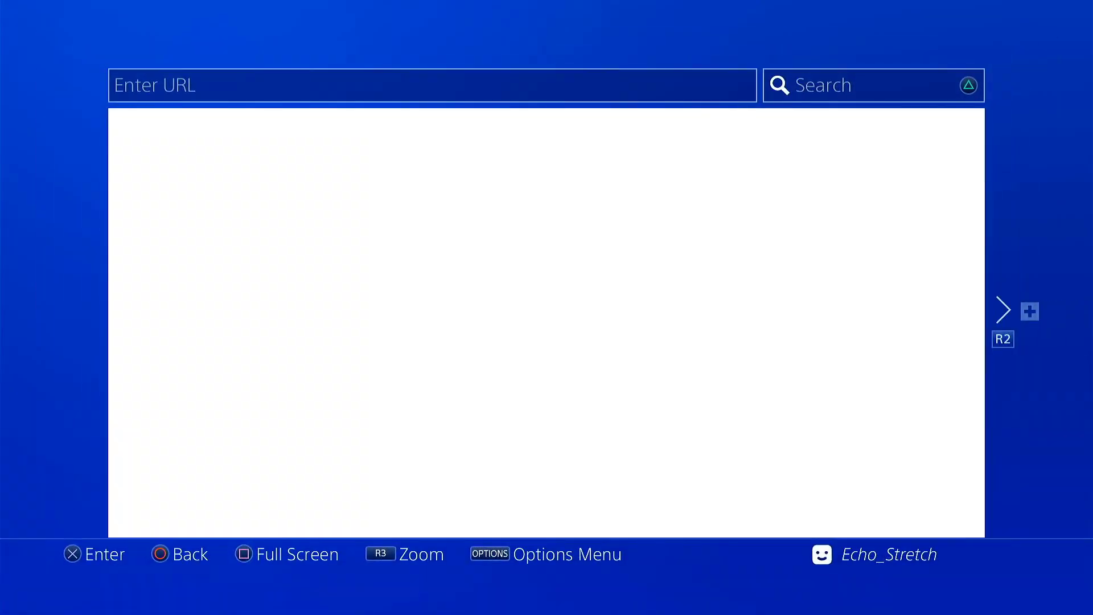
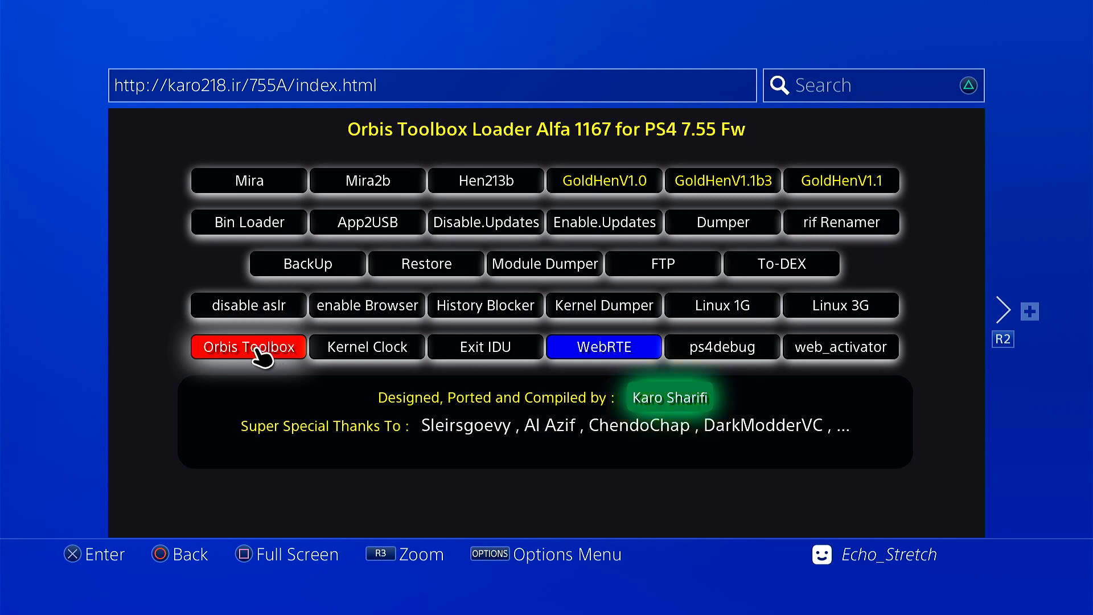
left_click(258, 350)
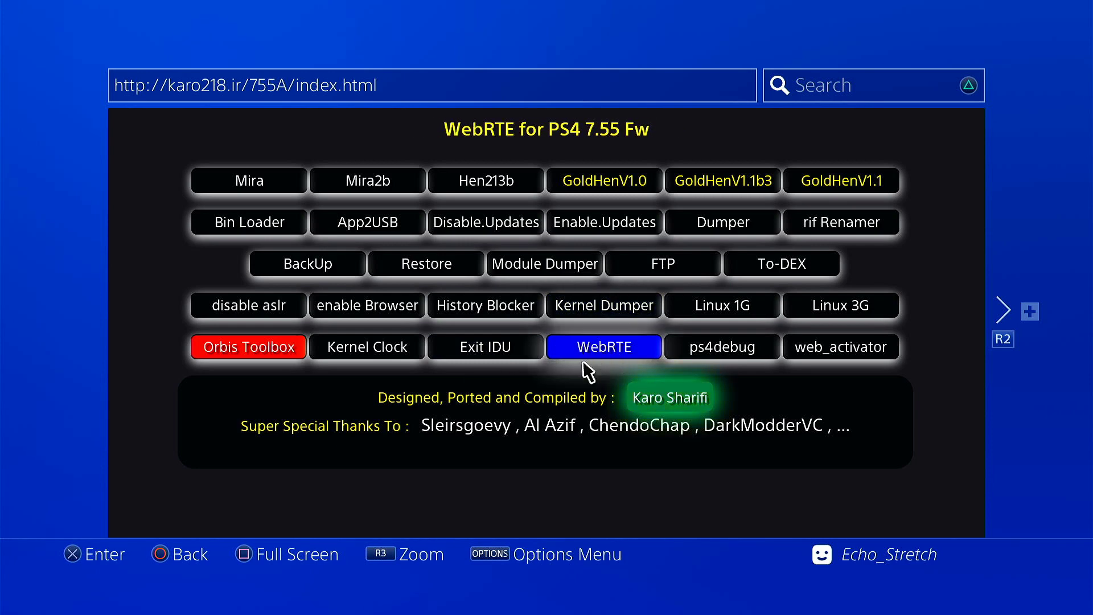
Step: Load the WebRTE and ps4debug payloads from the Karo Host page
left_click(619, 356)
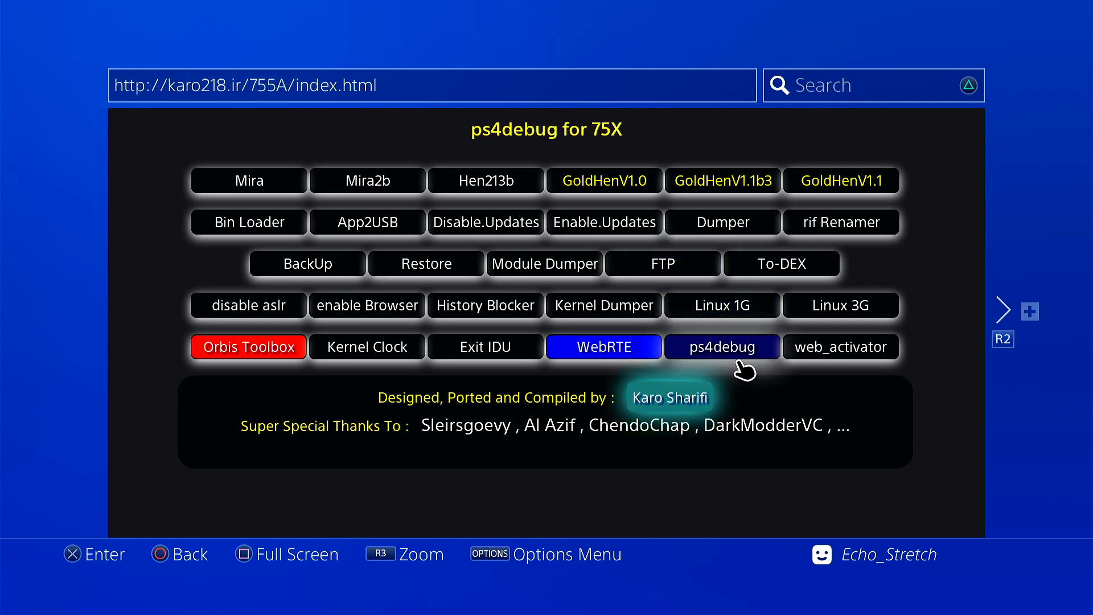
left_click(721, 351)
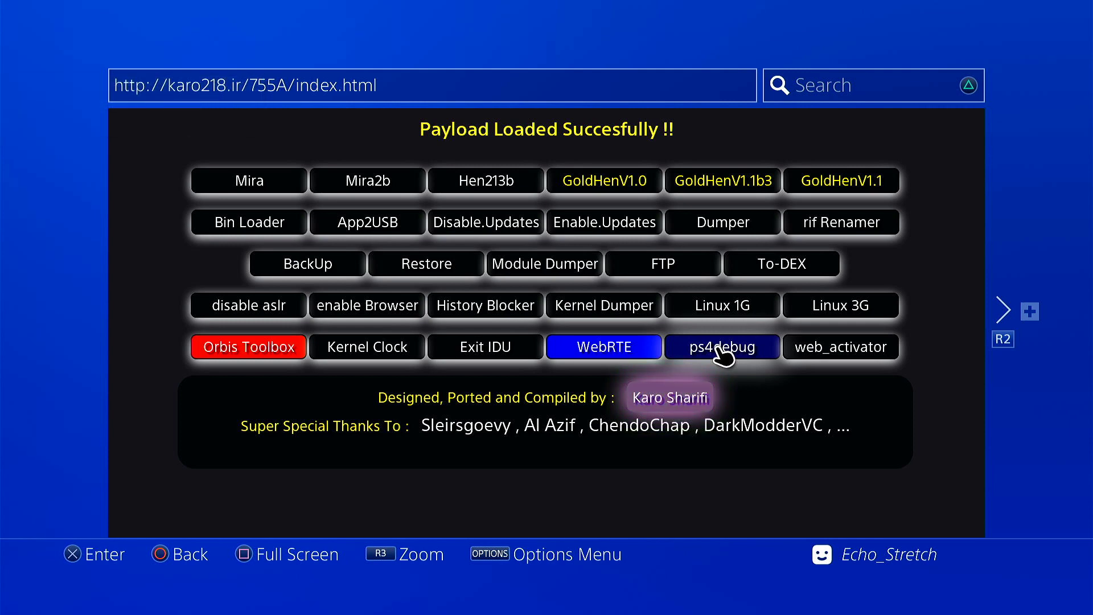
left_click(678, 349)
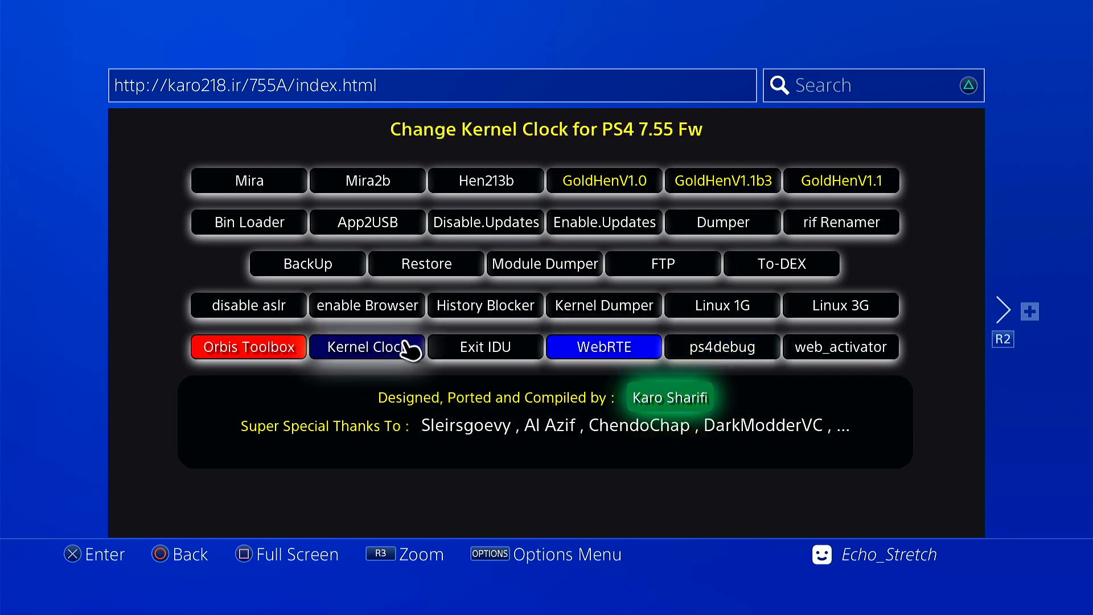
left_click(263, 343)
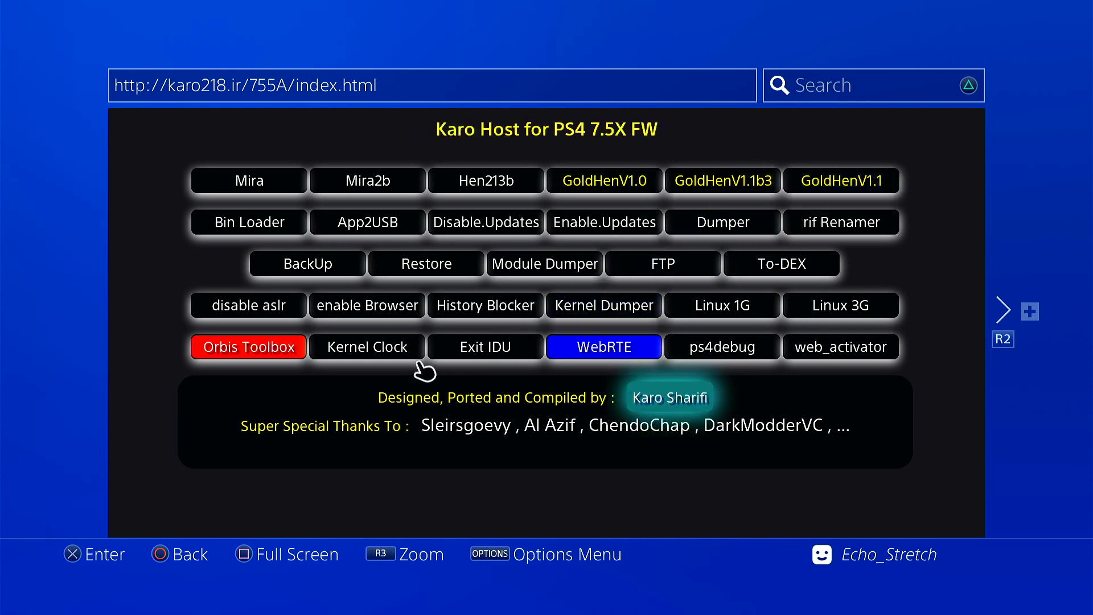
Step: Return to the home screen and open Debug Settings in the console's Settings to view its options
key("super")
key("Up")
key("Return")
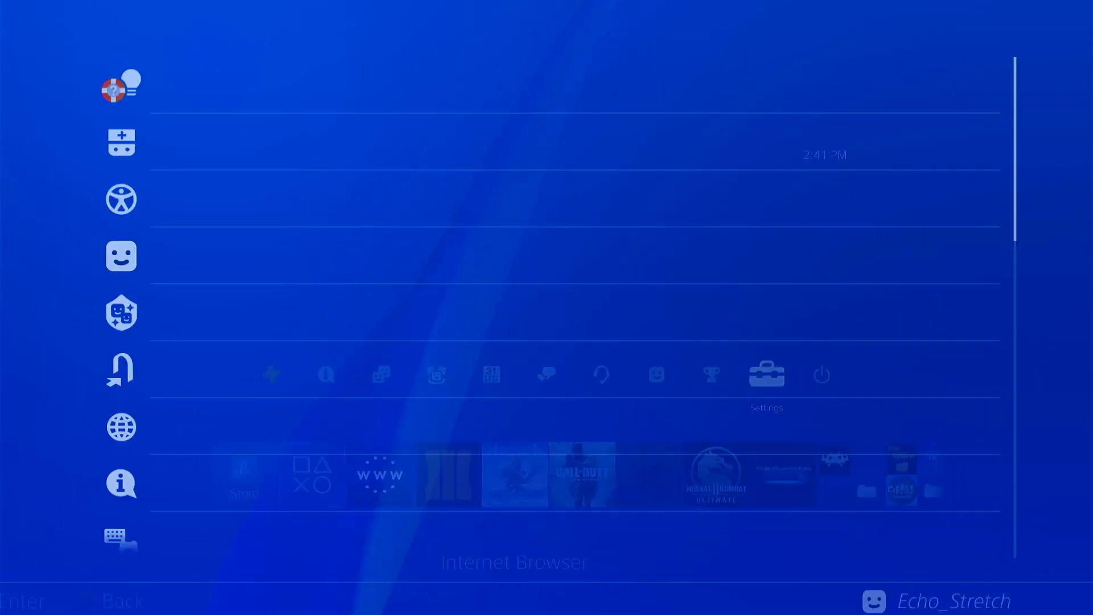
key("Down")
key("Down")
key("Down")
key("Down")
key("Down")
key("Down")
key("Down")
key("Down")
key("Down")
key("Down")
key("Down")
key("Down")
key("Down")
key("Down")
key("Down")
key("Down")
key("Down")
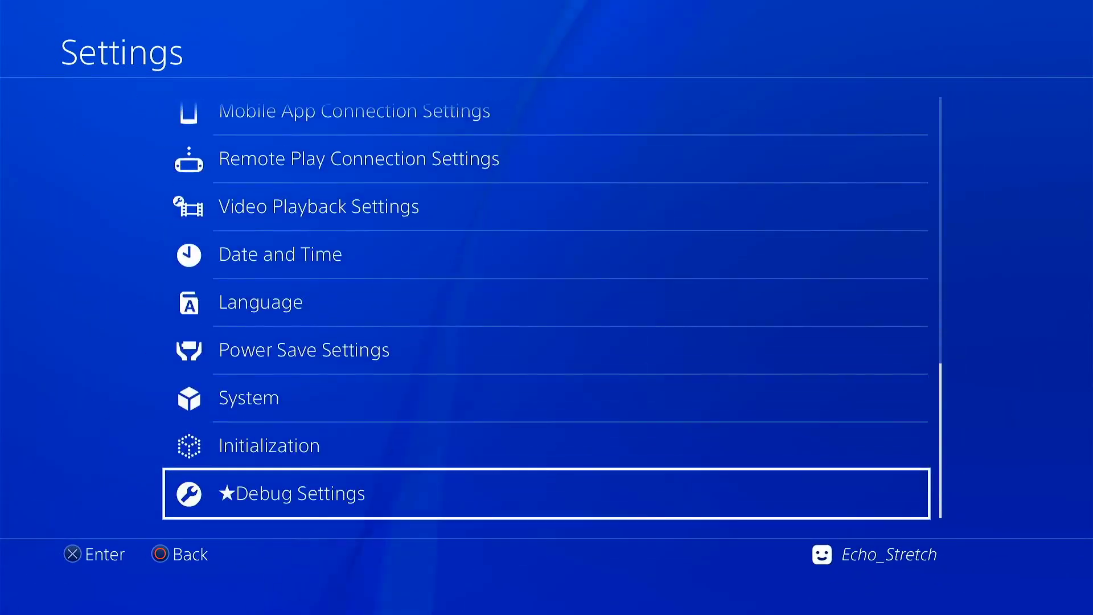
key("Return")
key("Down")
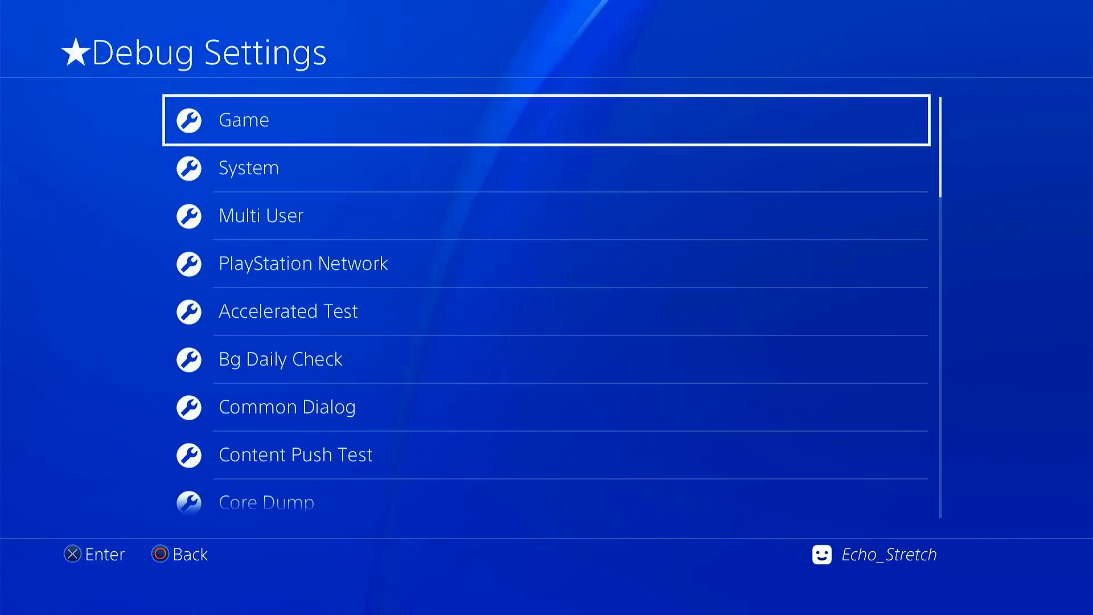
Step: Leave the settings and launch Call of Duty: Black Ops III from the home screen
key("Escape")
key("Escape")
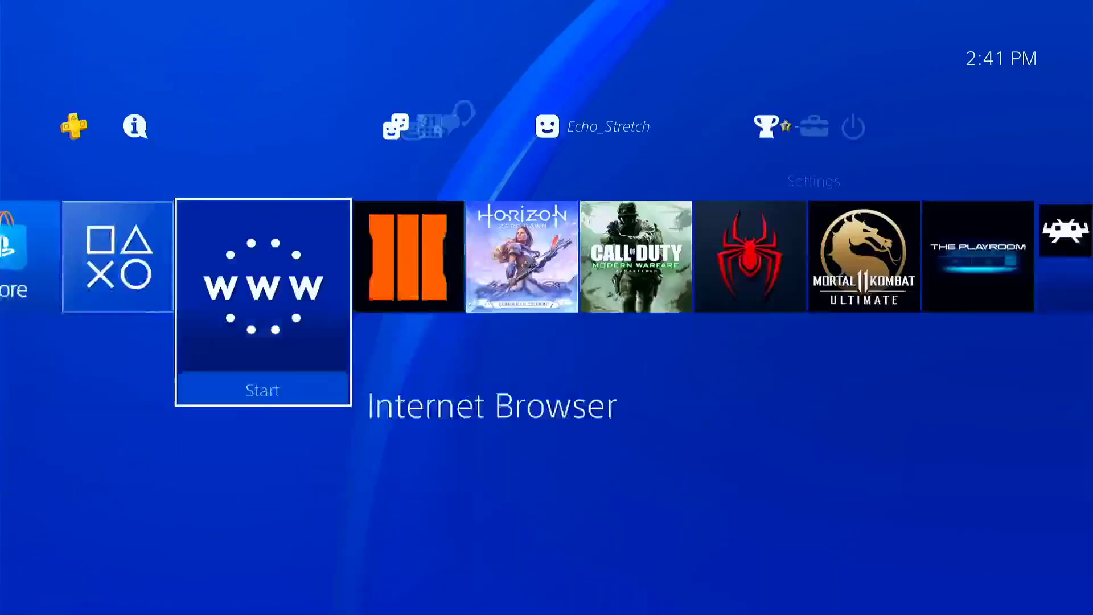
key("Right")
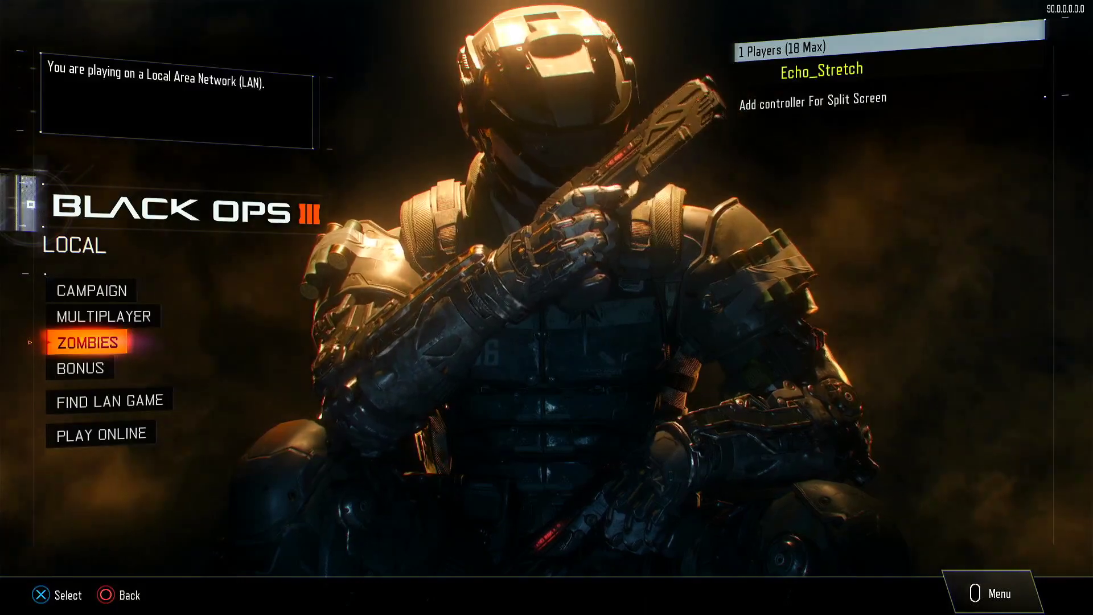
Step: Leave the game for the home screen and put the PS4 into rest mode through the power options
key("Escape")
key("Up")
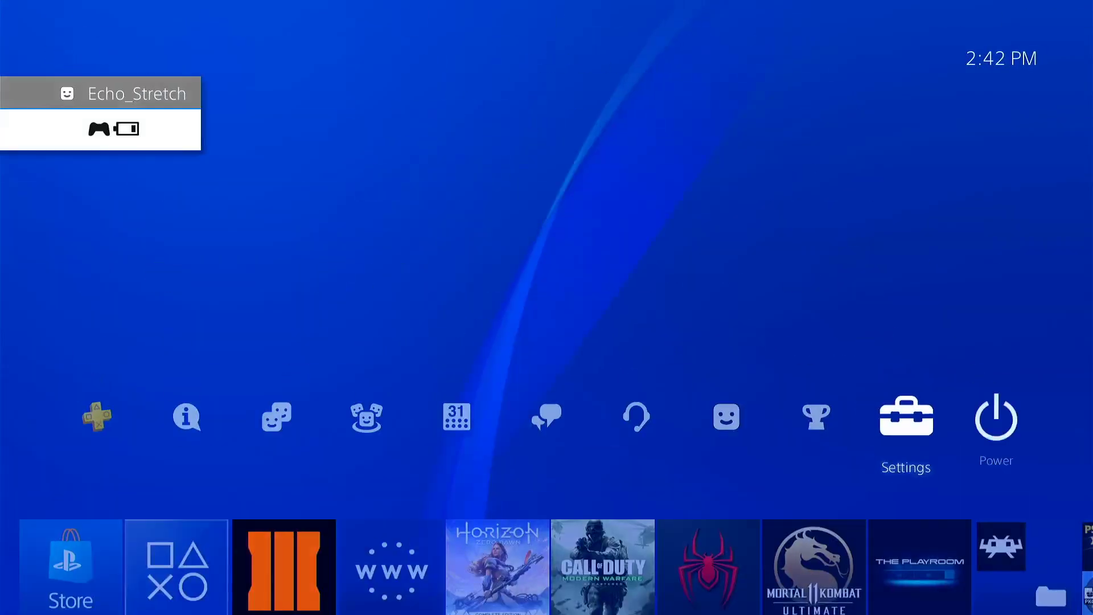
key("Right")
key("Return")
key("Down")
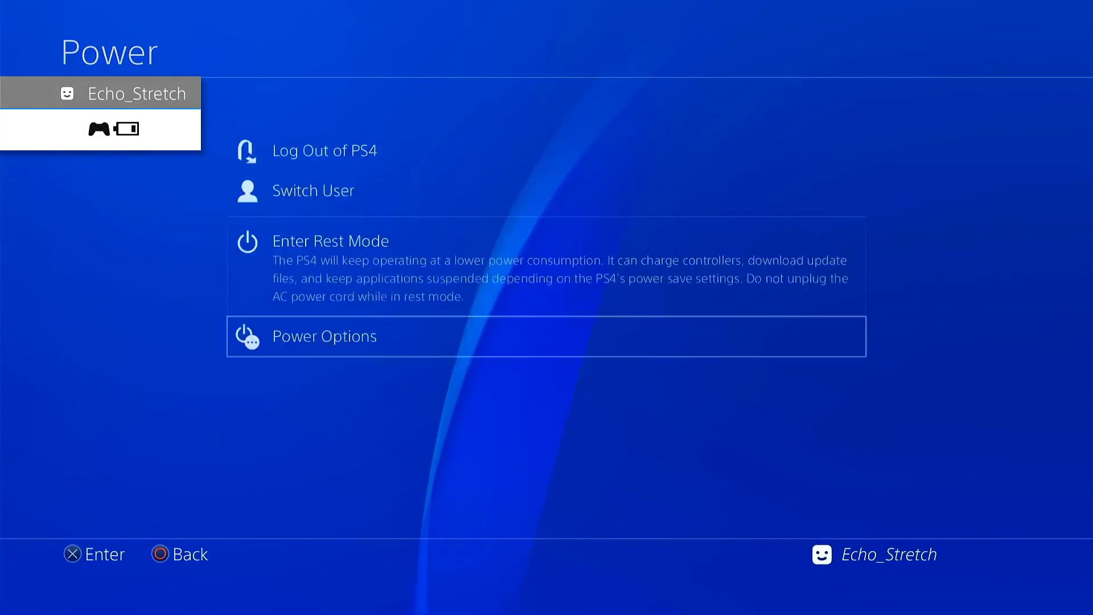
key("Return")
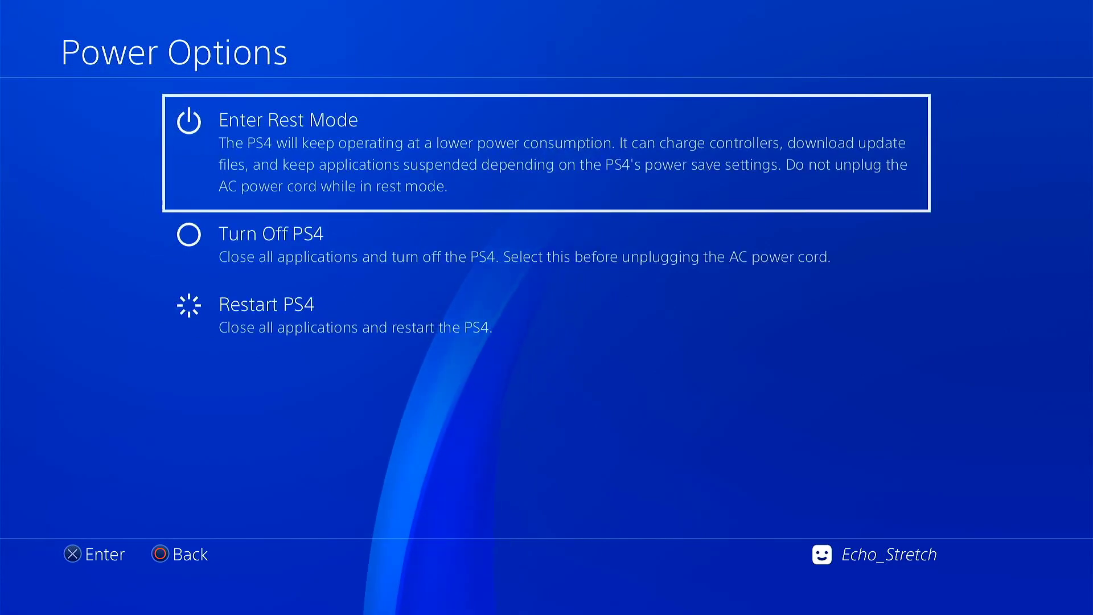
key("Return")
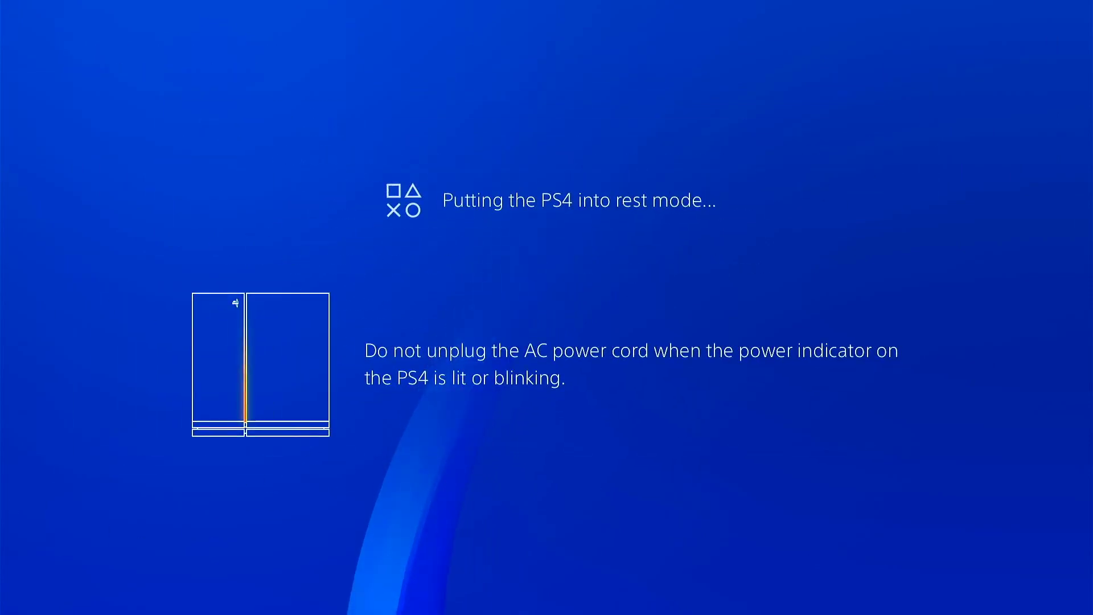